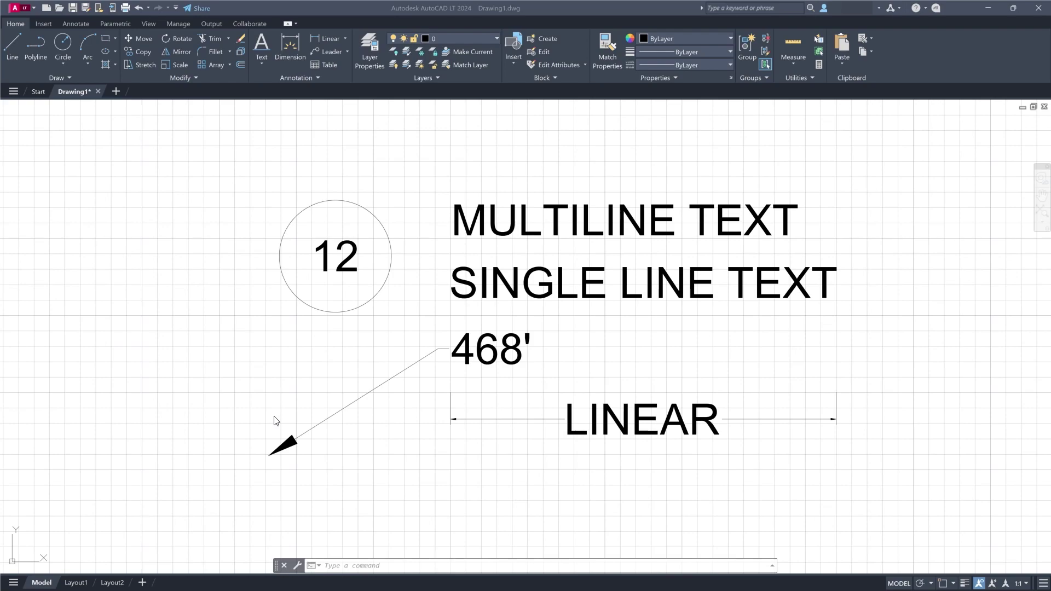
Inspect the quick properties of the grouped circle and number, including the list of object types it contains
left_click(298, 298)
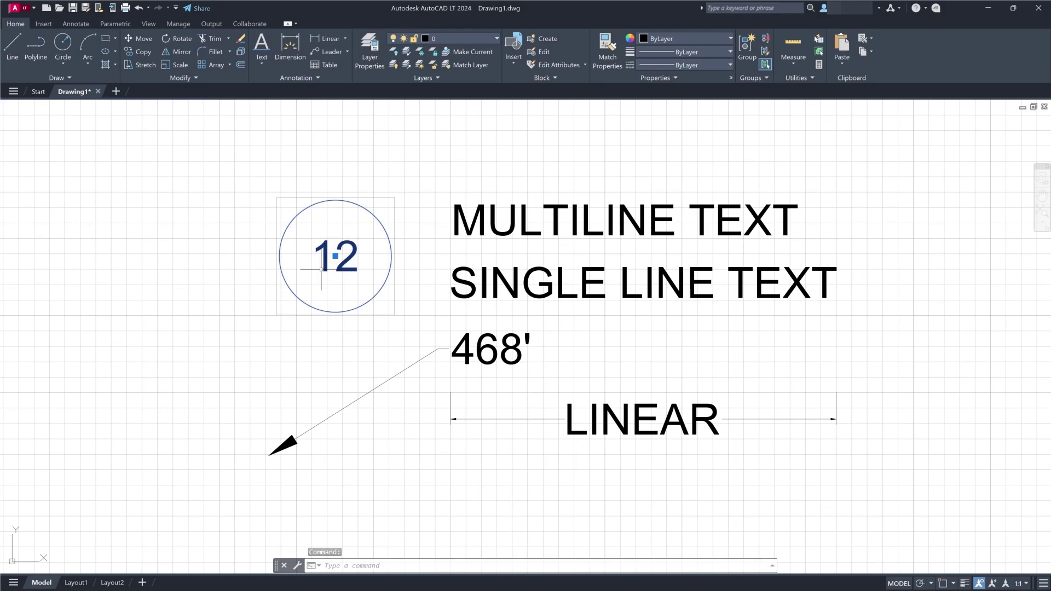
mouse_move(323, 269)
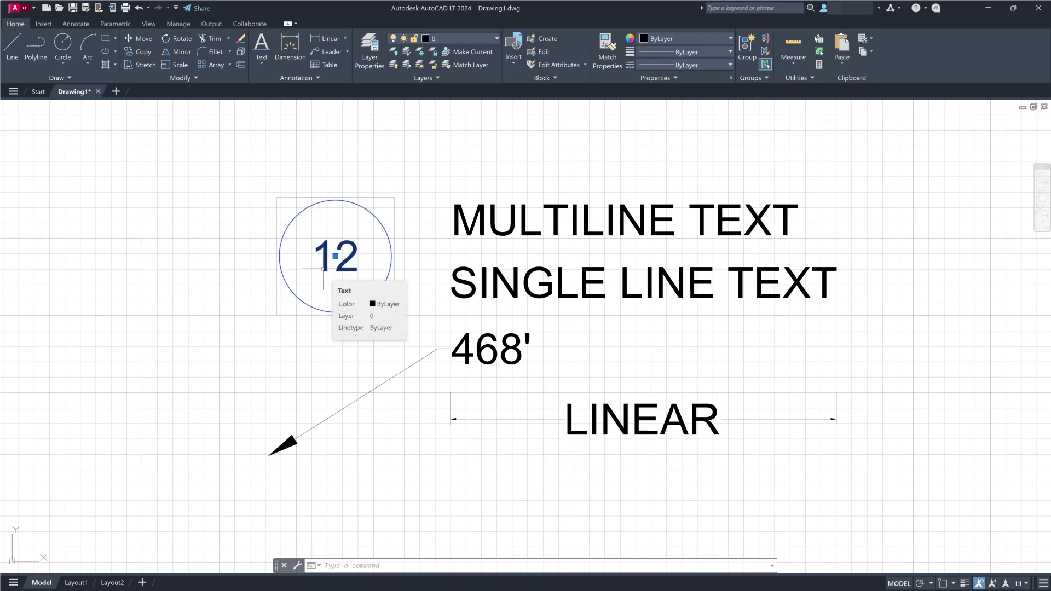
key("ctrl+shift+p")
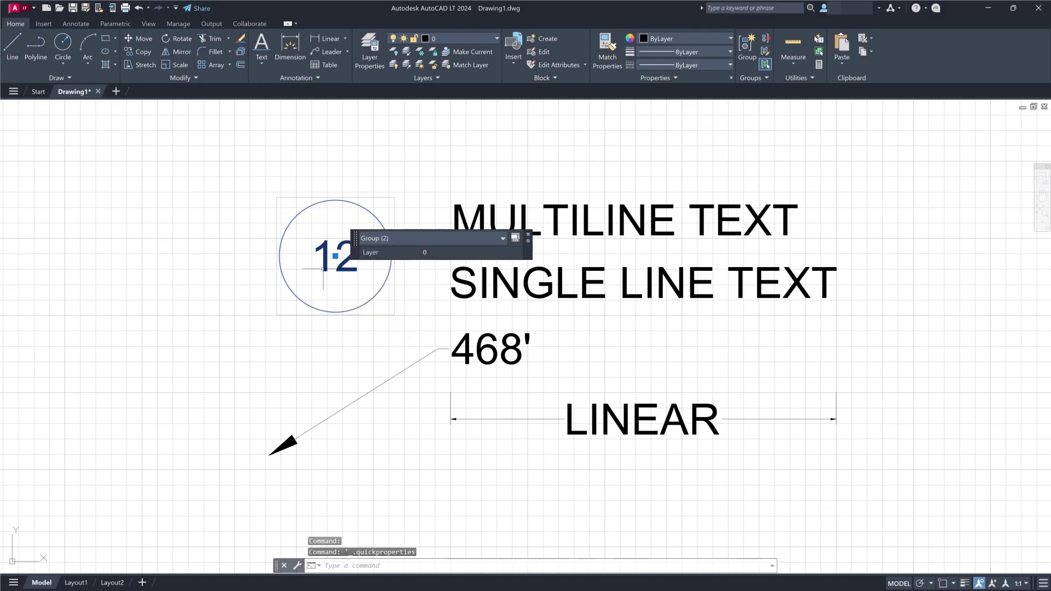
left_click(392, 237)
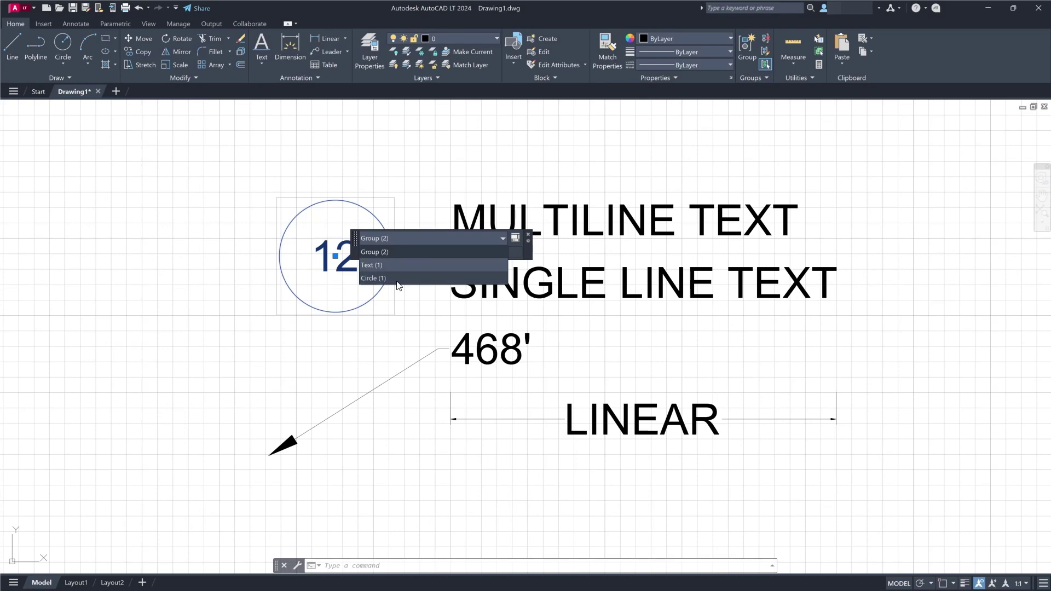
left_click(527, 234)
left_click(528, 235)
key("Escape")
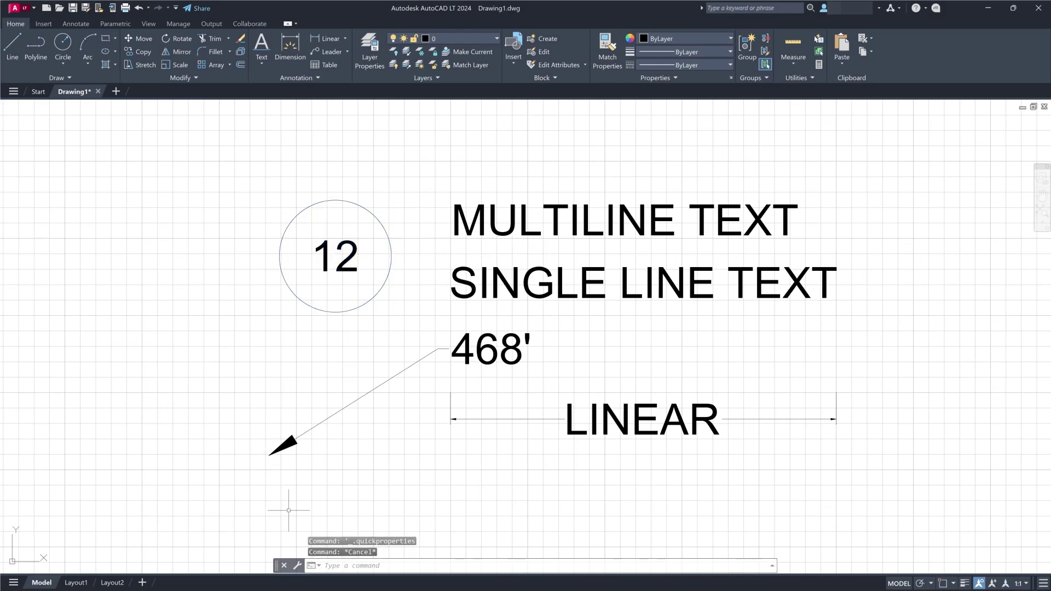
Start the TEXTEDIT command and set its edit mode to Single
left_click(353, 565)
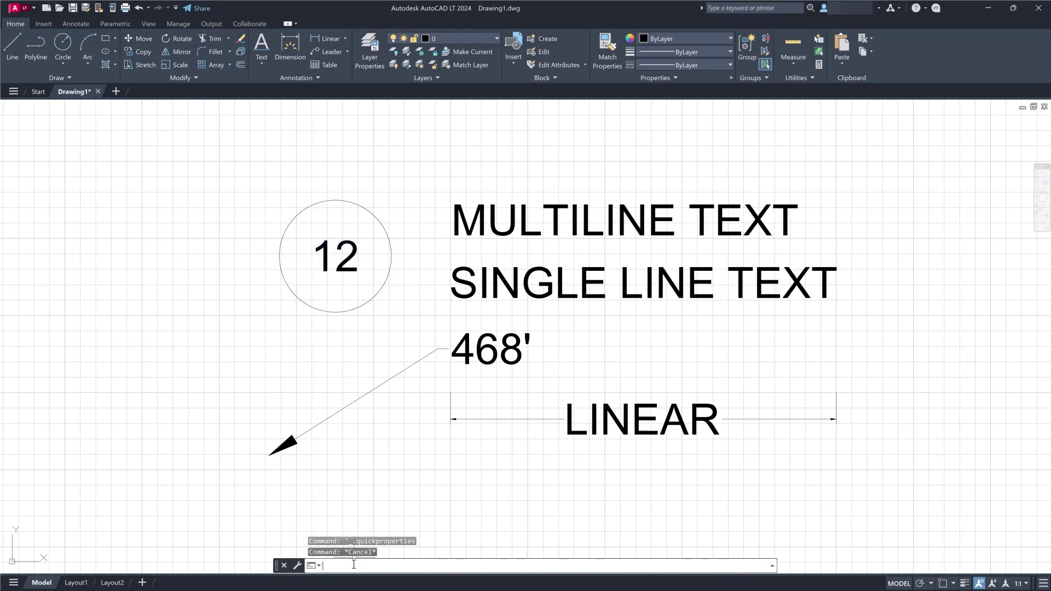
type("TEXTEDIT")
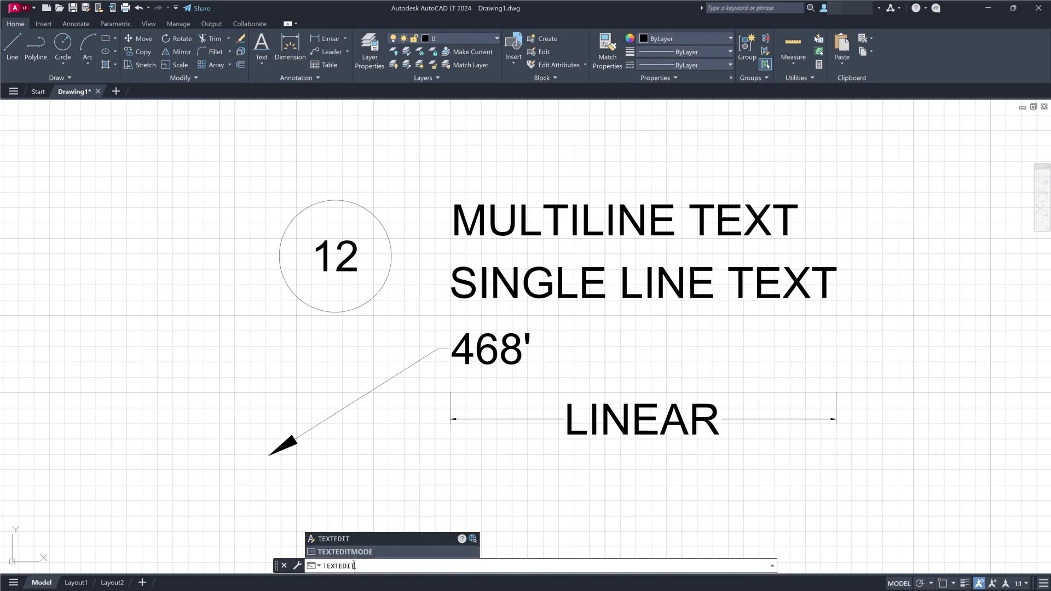
key("Return")
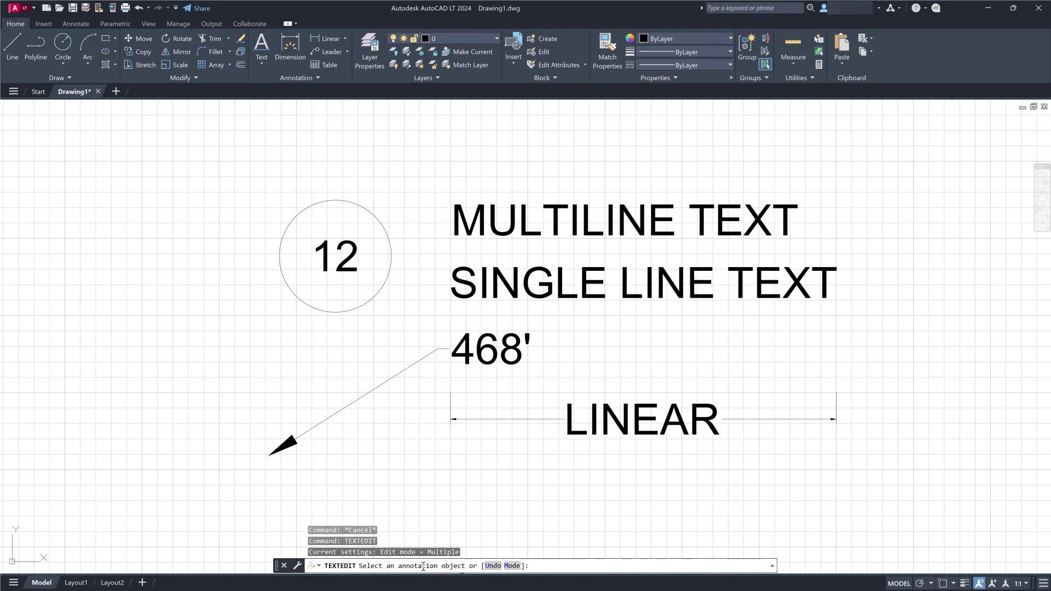
left_click(513, 565)
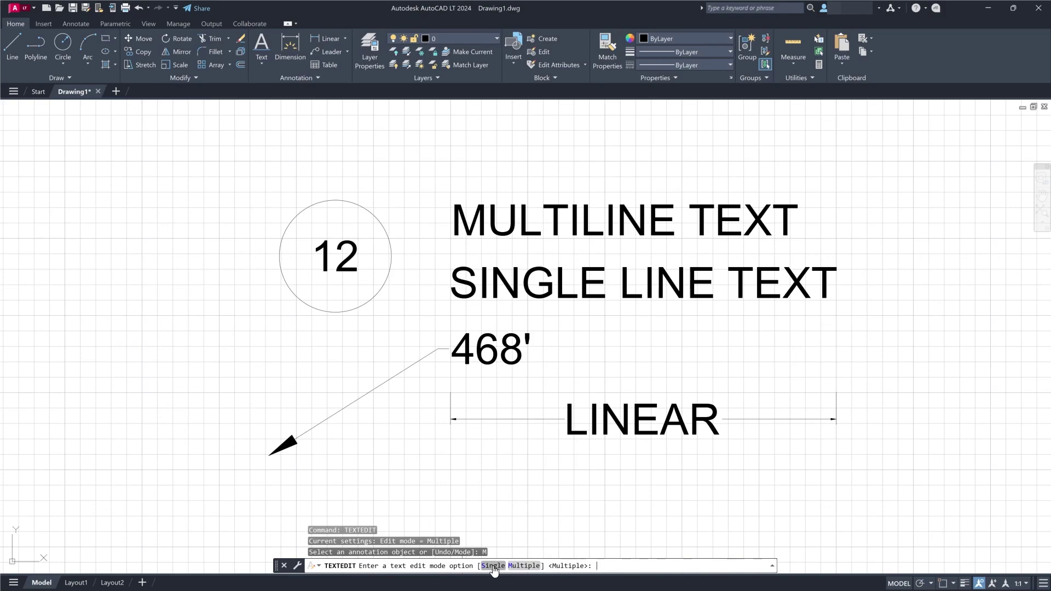
left_click(493, 566)
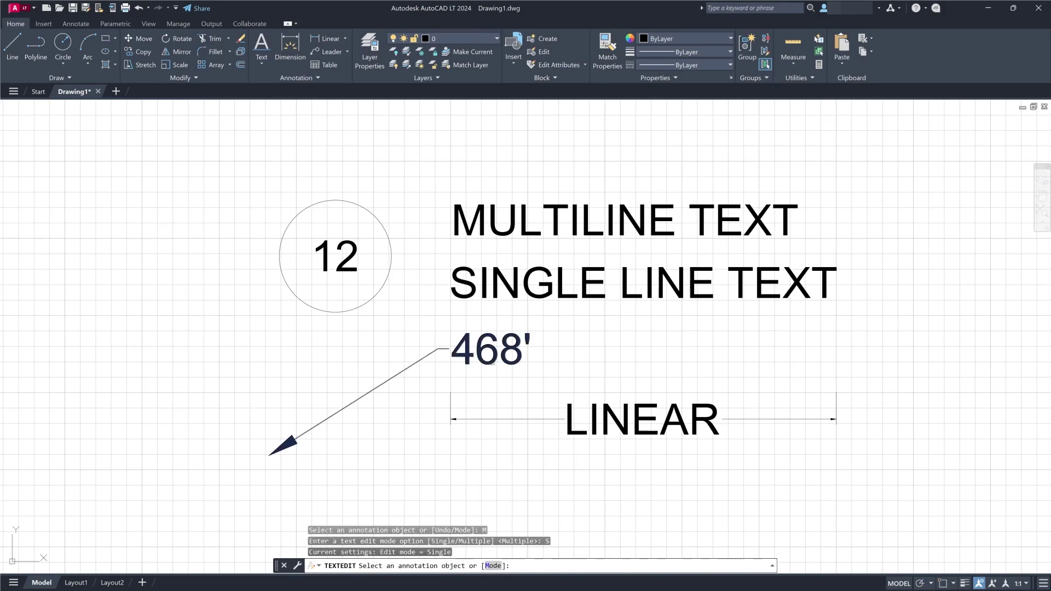
Replace the leader's text with "LEADER LINE"
left_click(492, 362)
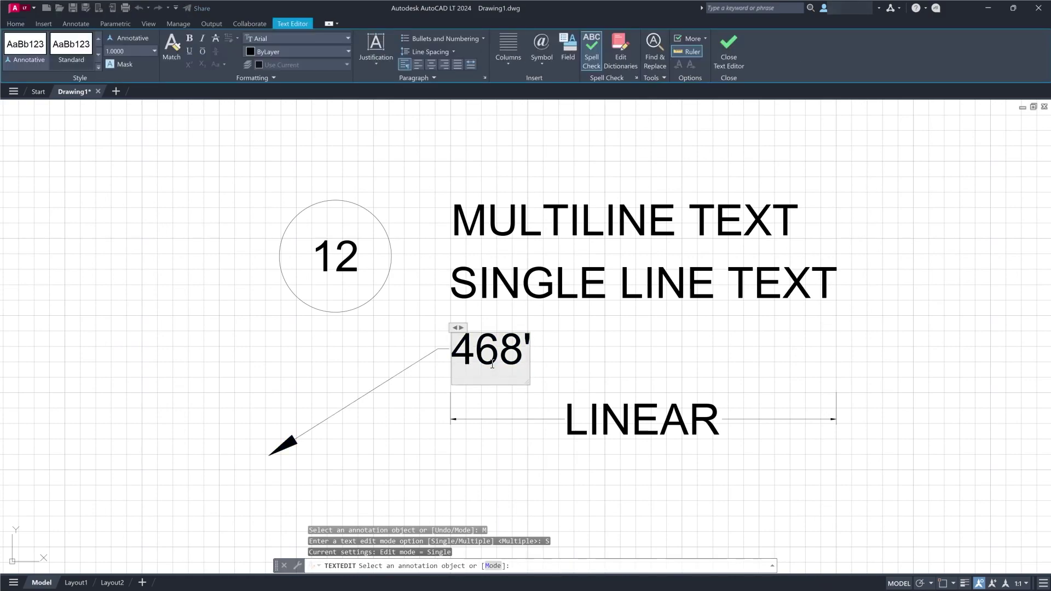
double_click(492, 363)
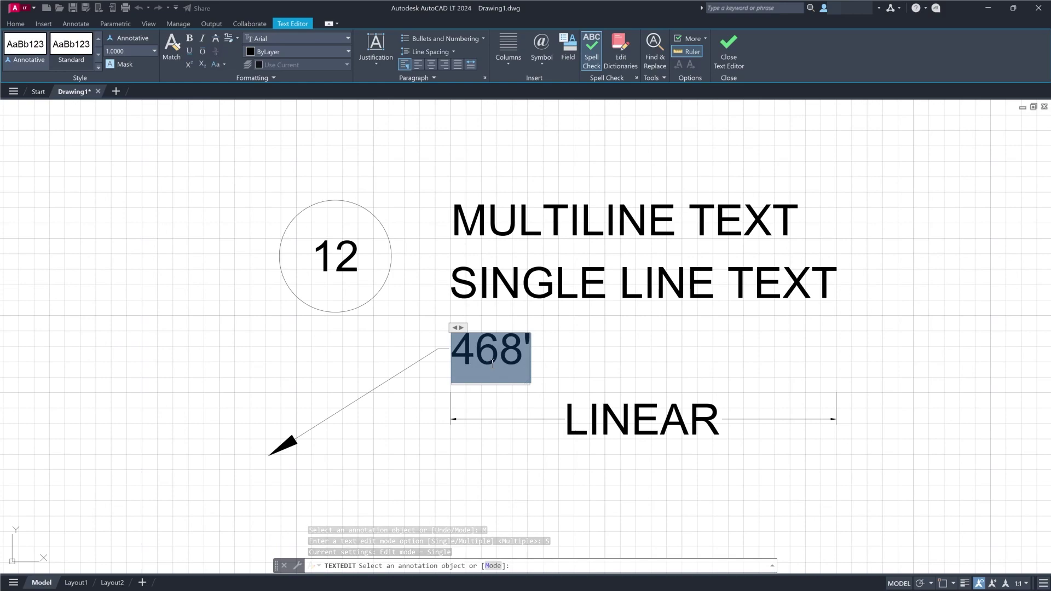
type("L")
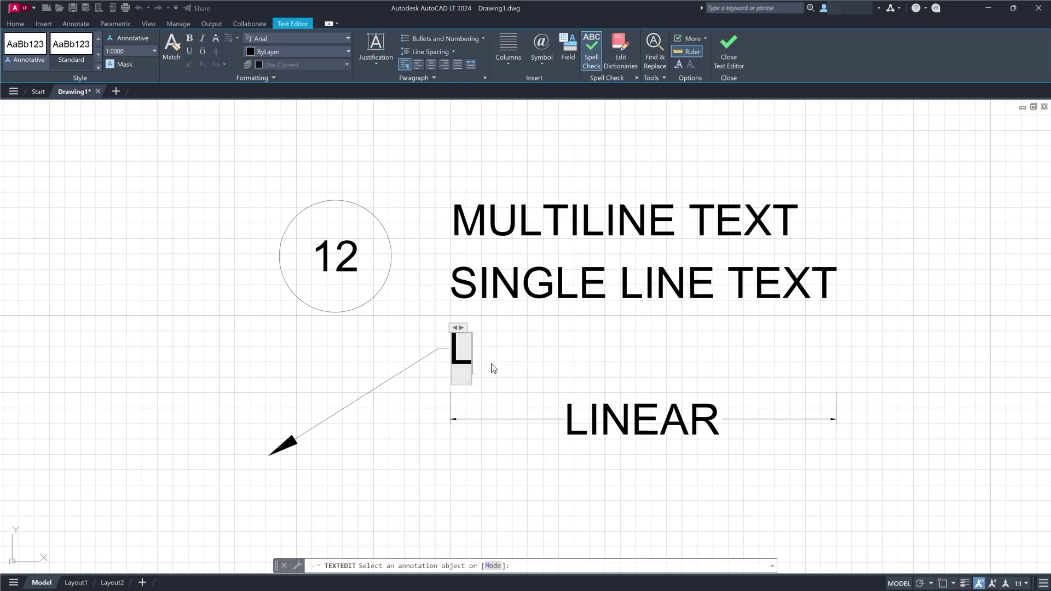
type("EADER LINE")
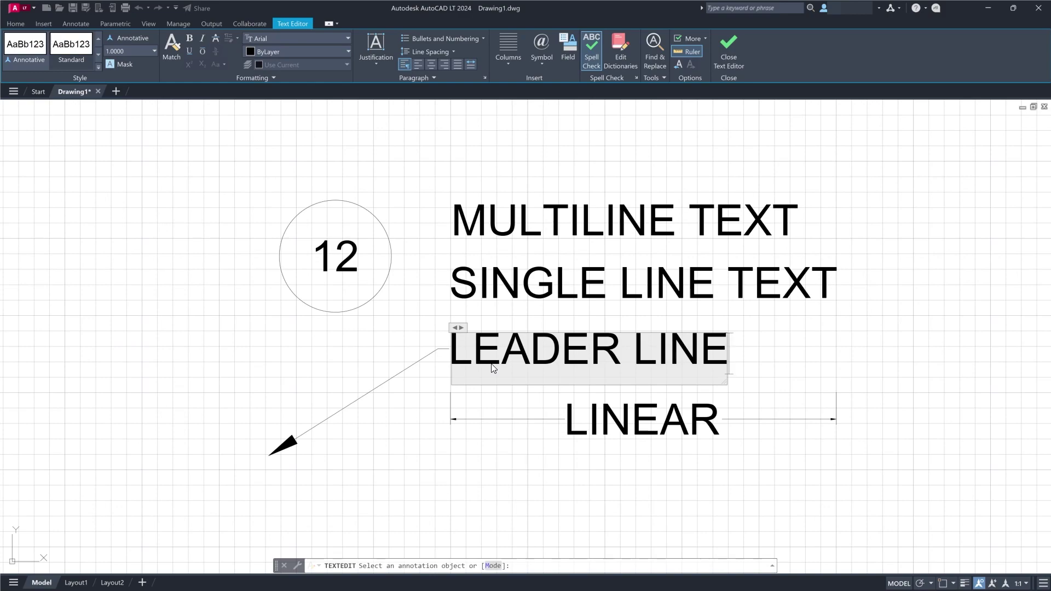
left_click(412, 404)
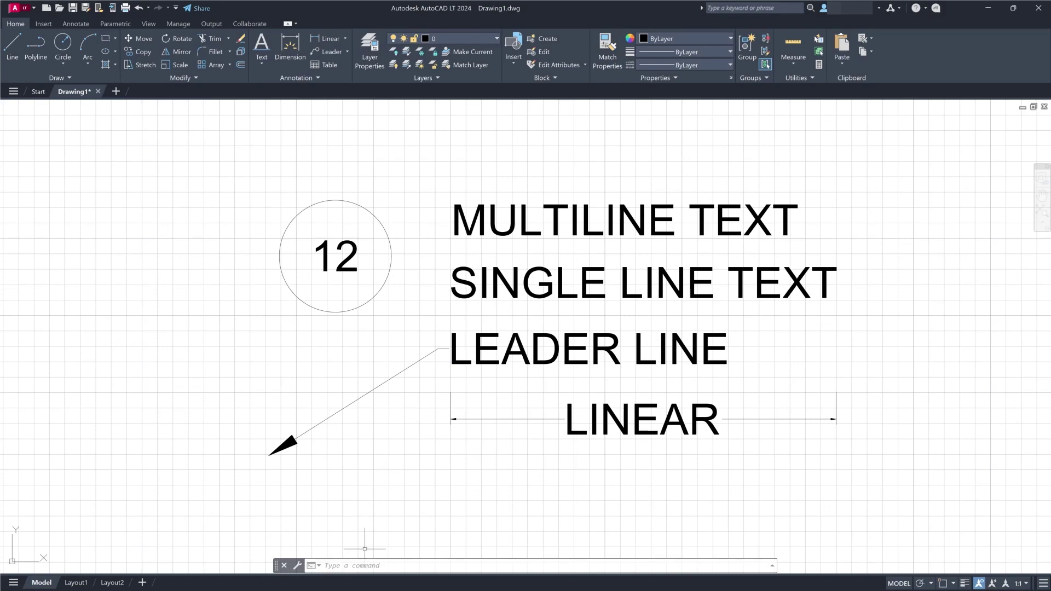
Run TEXTEDIT again and set its edit mode to Multiple
left_click(359, 567)
type("TEXTEDIT")
key("Return")
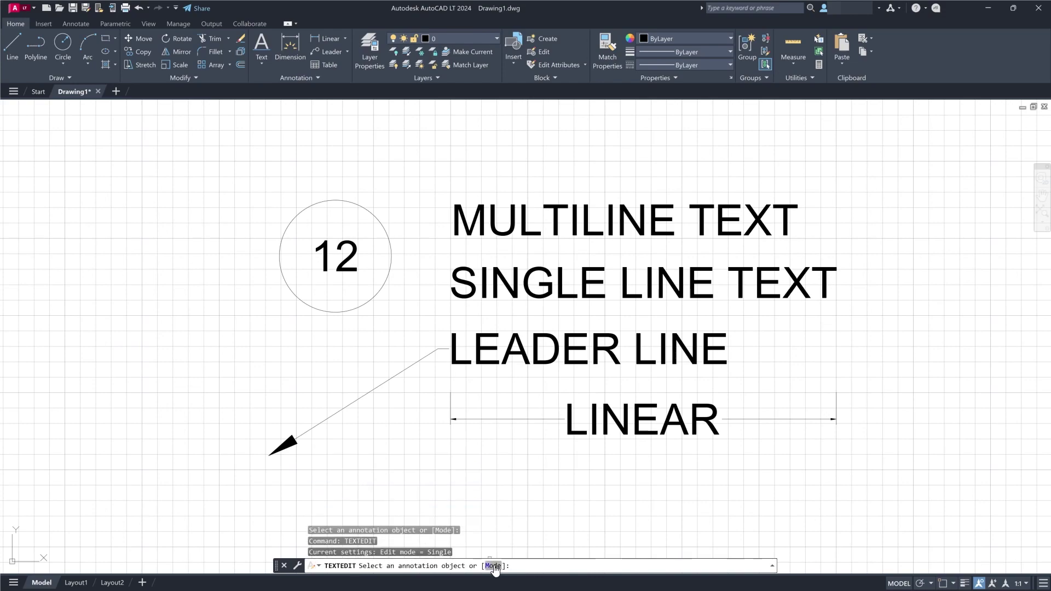
left_click(493, 567)
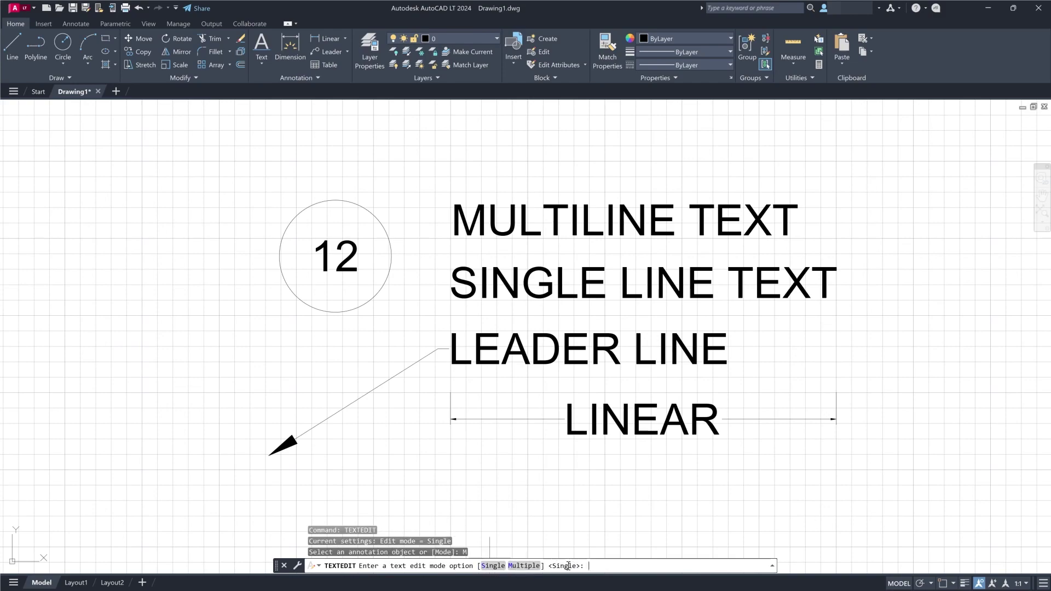
left_click(522, 567)
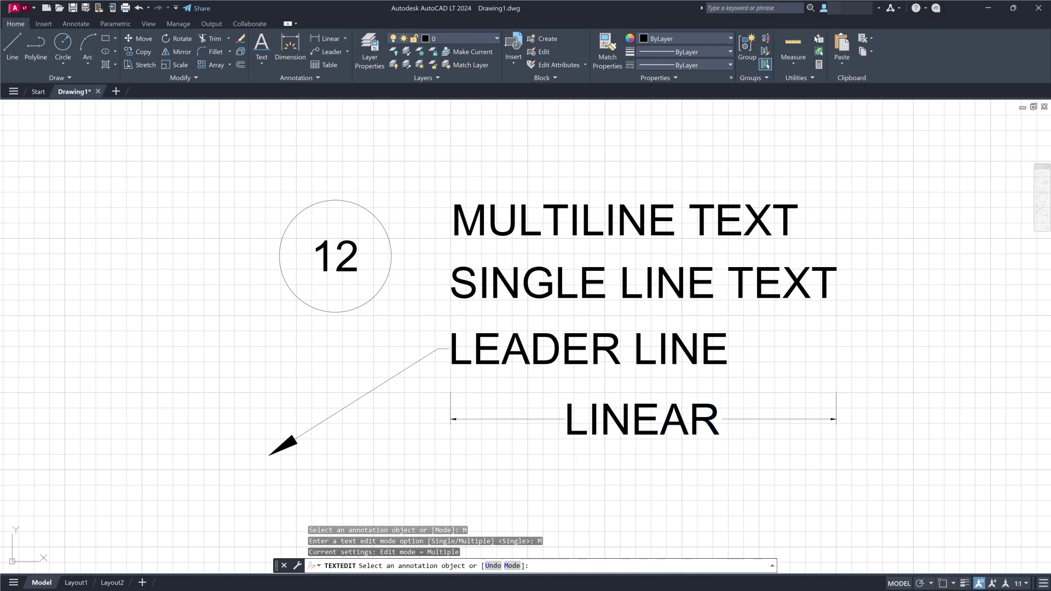
Replace the linear dimension's text with "25.5"
left_click(580, 431)
double_click(581, 431)
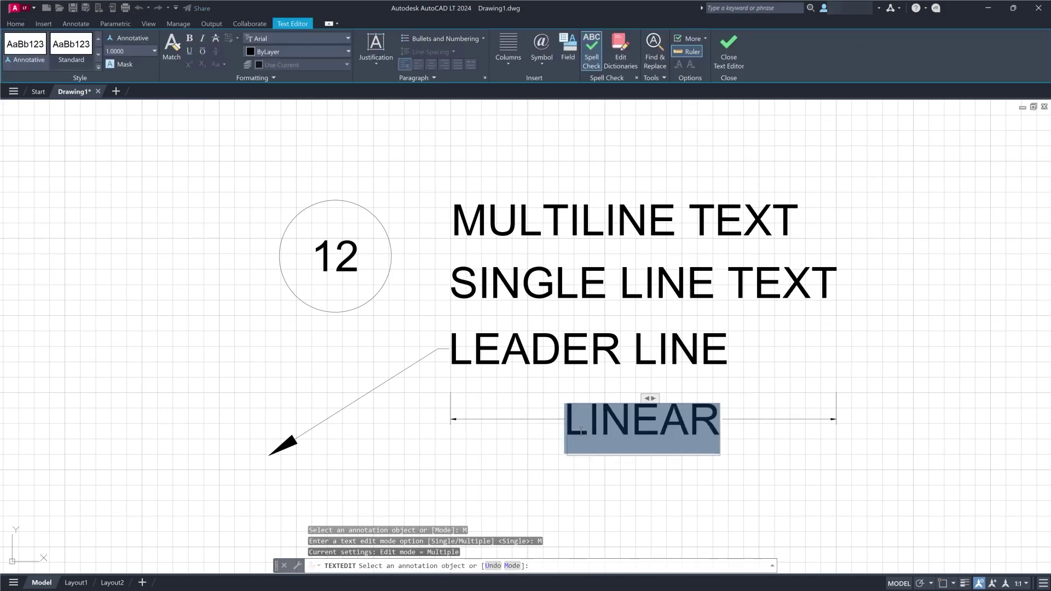
type("25.5")
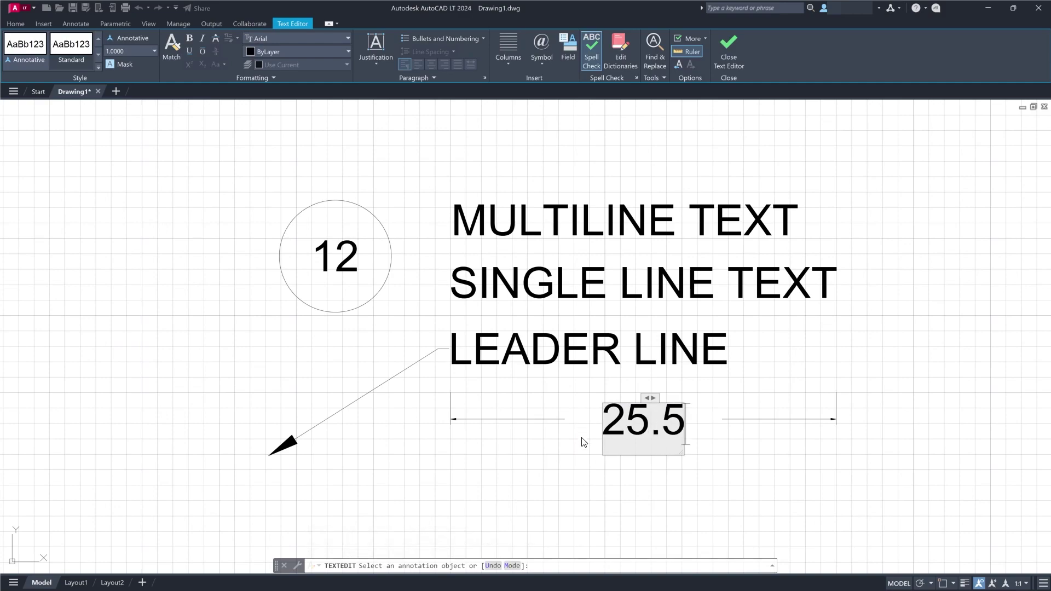
left_click(550, 464)
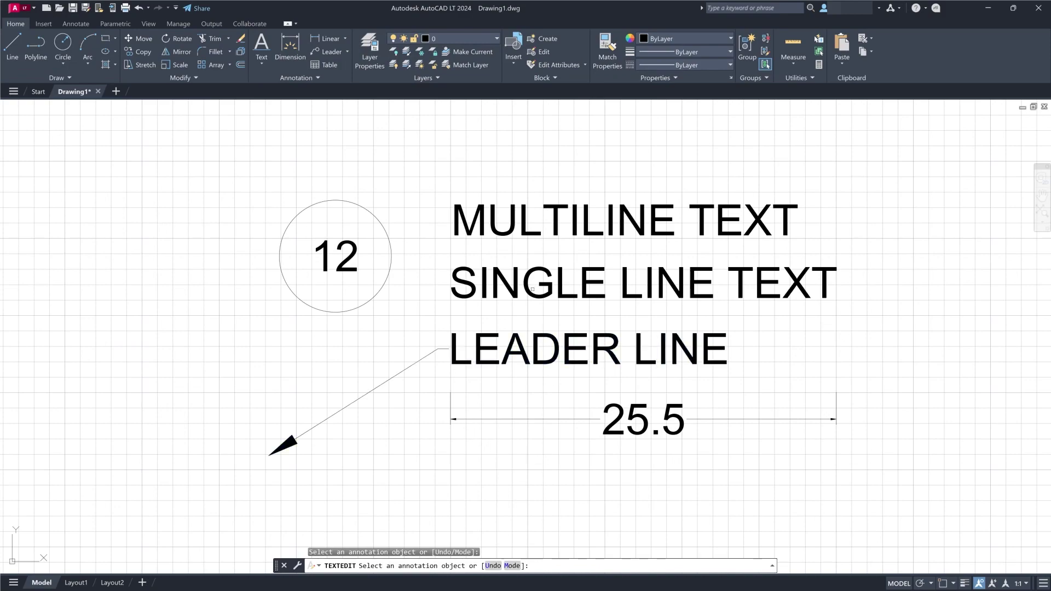
Replace the single-line text with "45", and open the multiline text for editing and close it
left_click(529, 291)
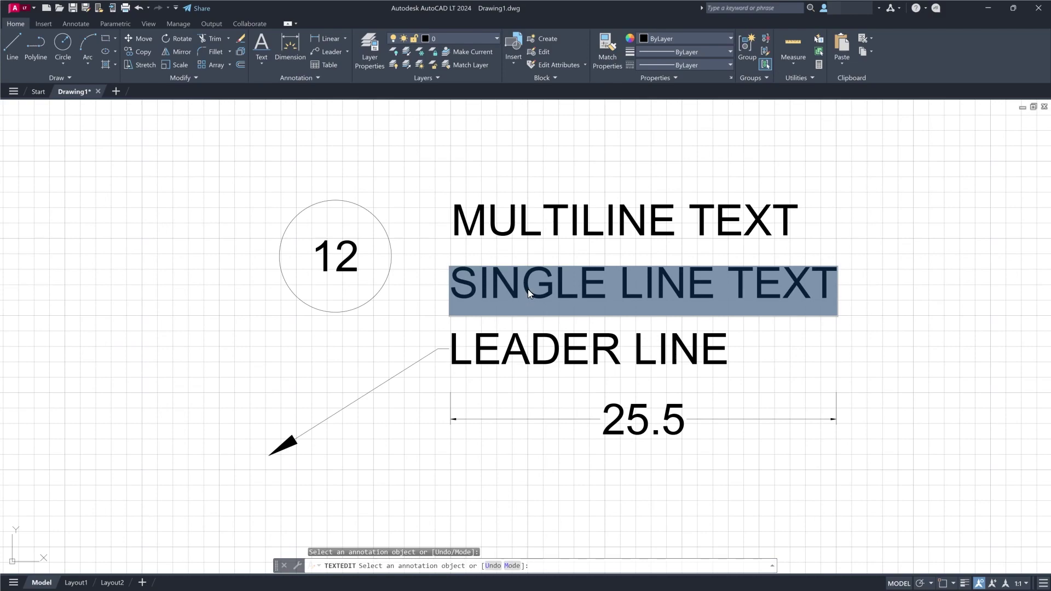
type("45")
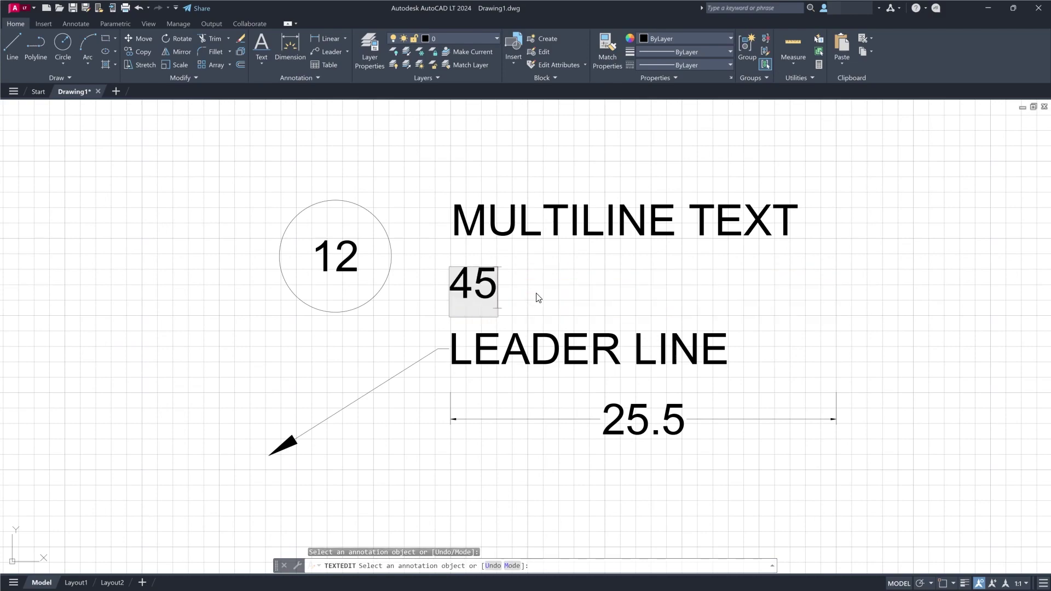
key("Return")
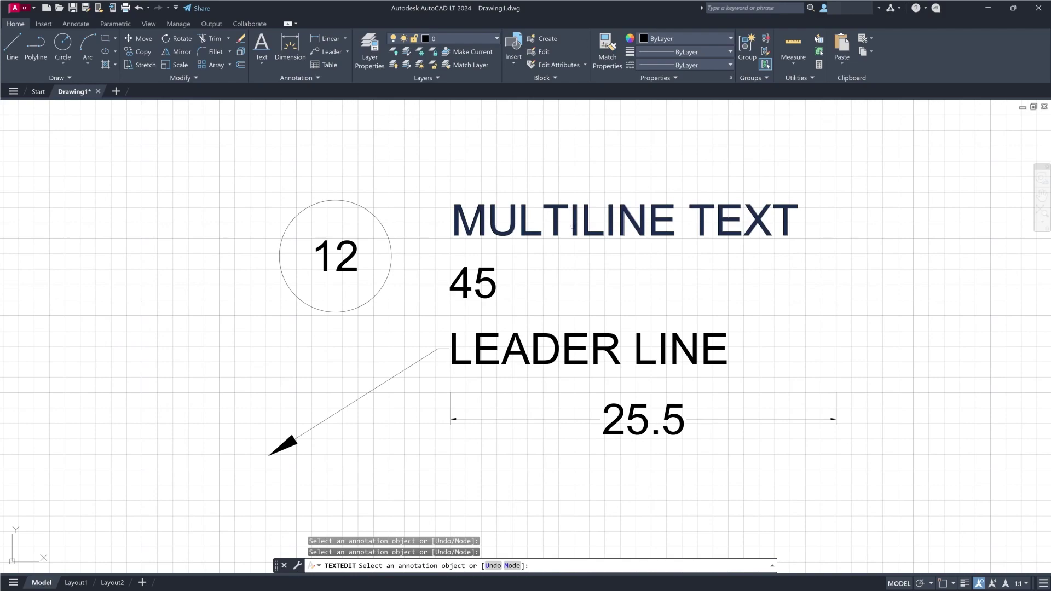
left_click(571, 227)
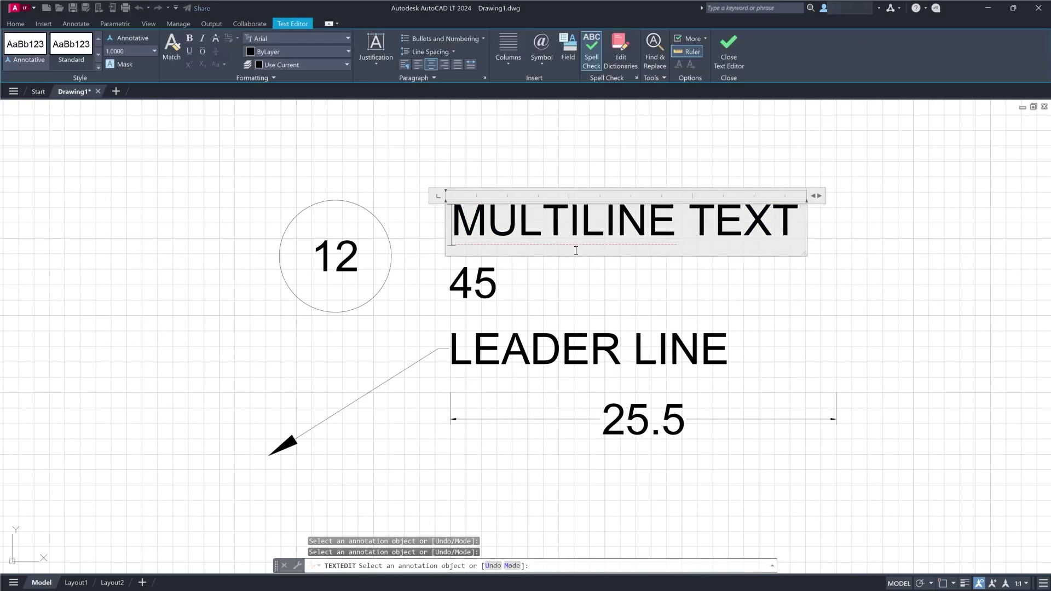
left_click(561, 284)
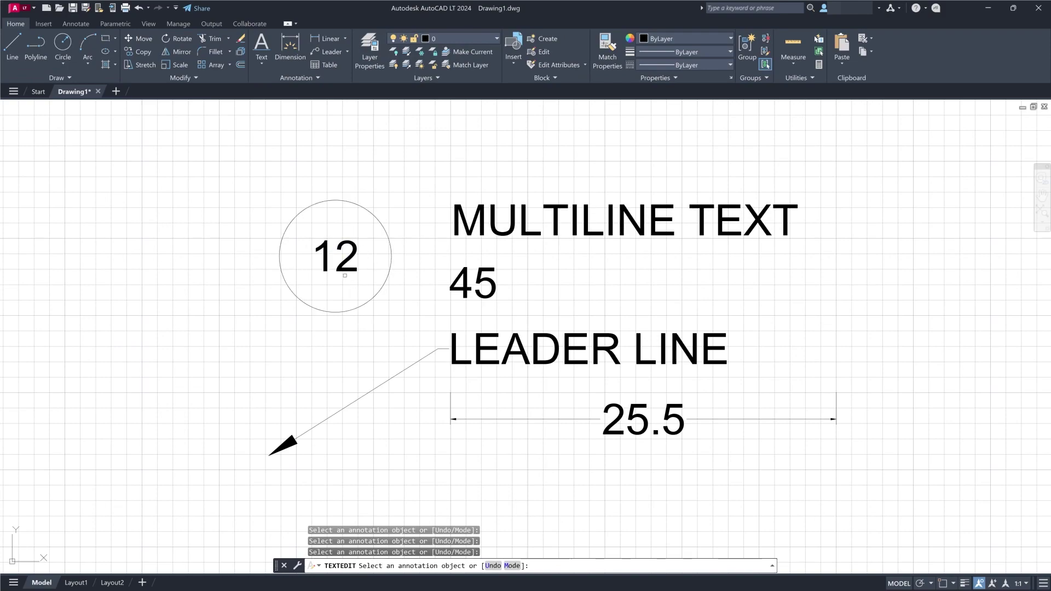
Replace the number inside the circle with "35" and end the TEXTEDIT command
left_click(347, 275)
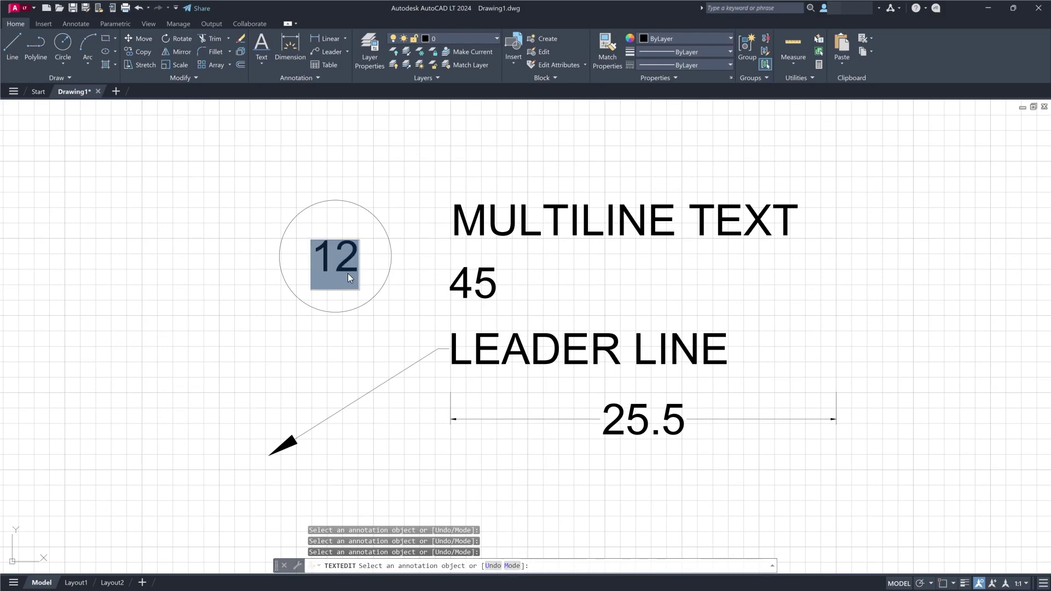
type("35")
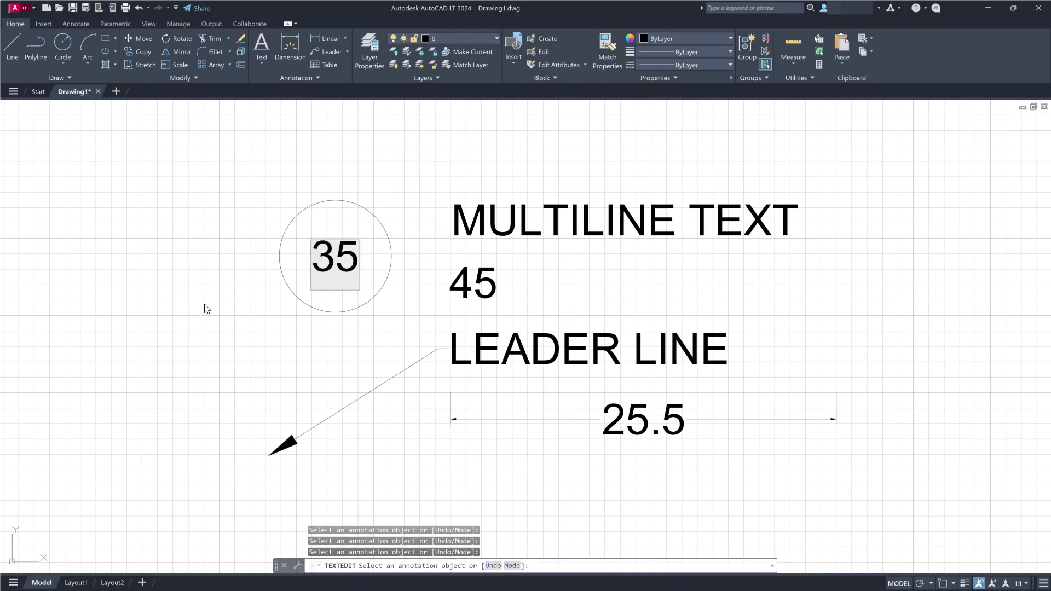
left_click(230, 292)
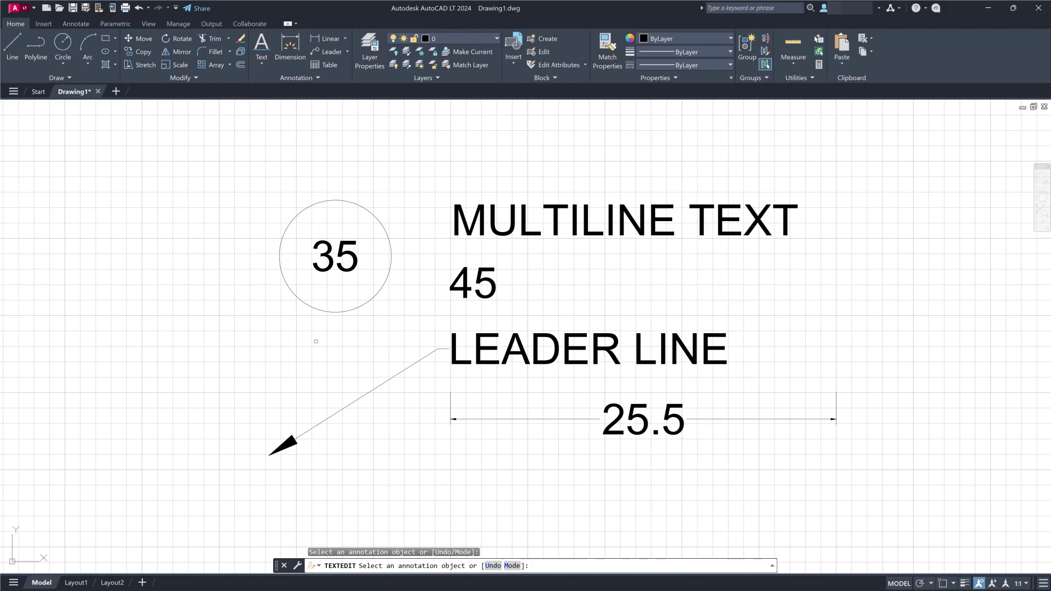
key("Escape")
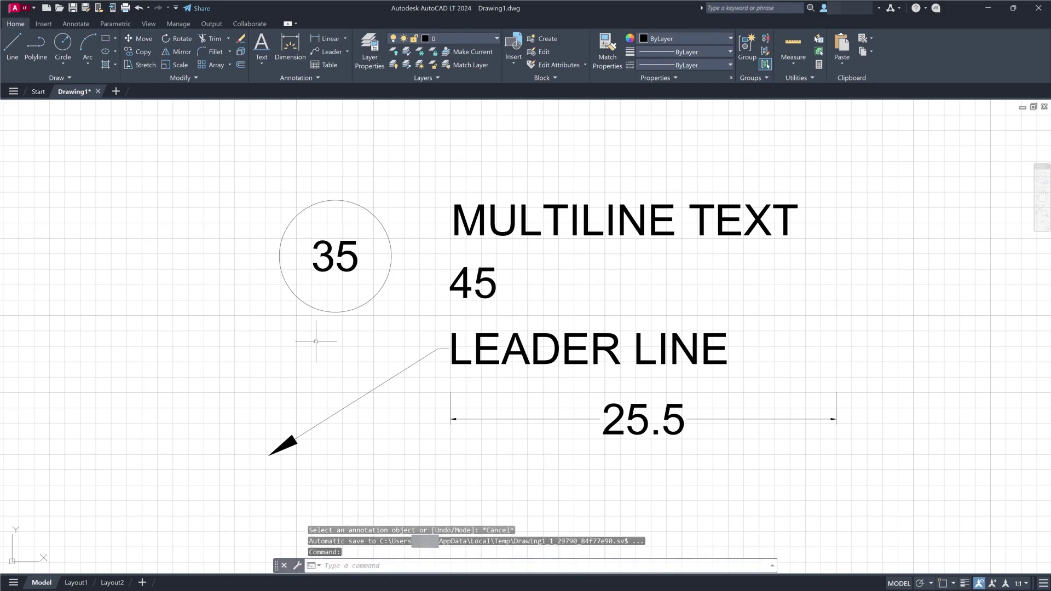